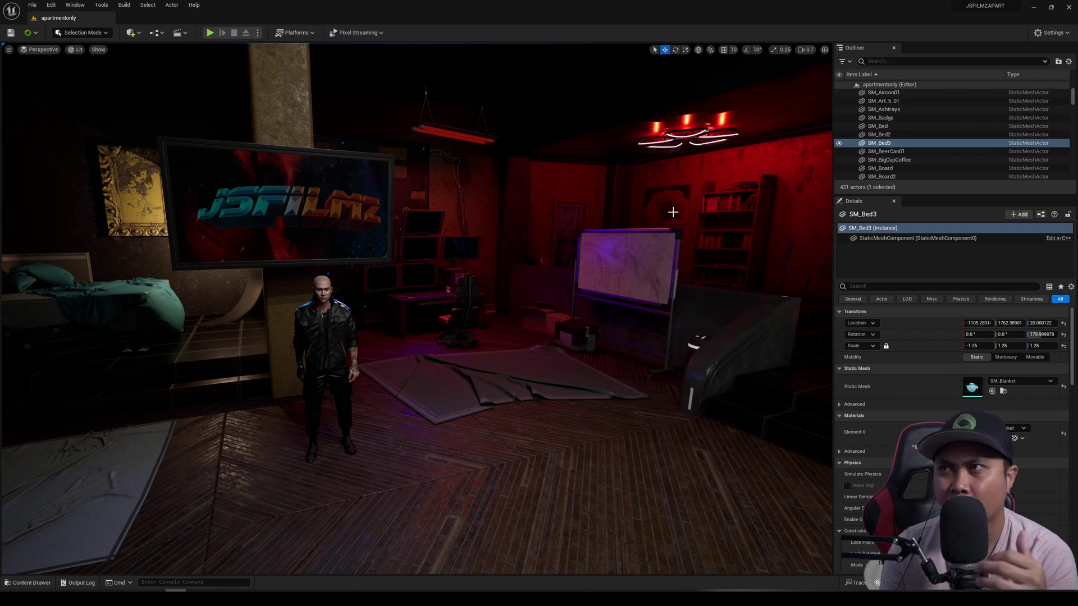
Step: Examine the apartment level from the living area and desk through to the two children seated on the floor
mouse_move(613, 249)
right_down()
mouse_move(657, 248)
mouse_move(628, 239)
mouse_move(595, 264)
mouse_move(567, 258)
mouse_move(618, 260)
right_up()
key(s)
key(w)
key(w)
right_drag(502, 227, 831, 233)
click(534, 234)
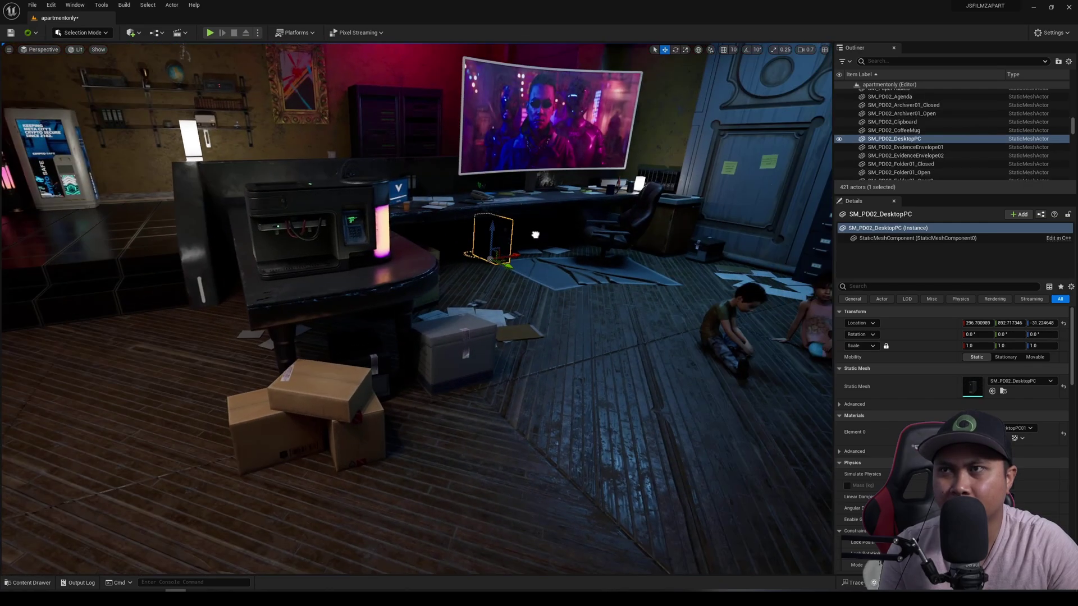
right_click(538, 236)
text(w)
right_drag(538, 235, 590, 215)
key(w)
scroll(682, 227, down, 2)
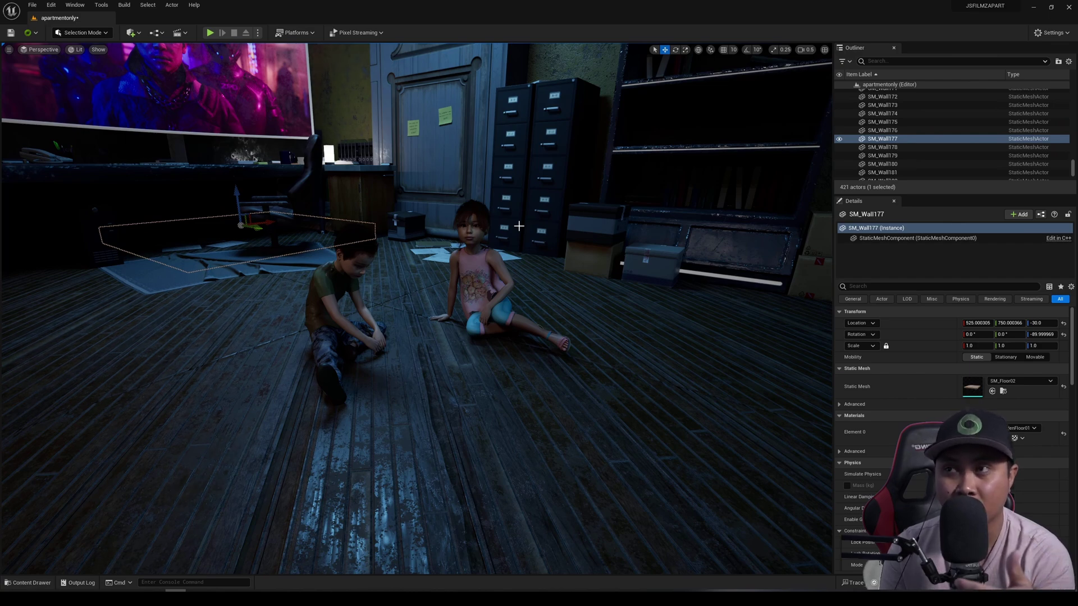
scroll(519, 226, up, 5)
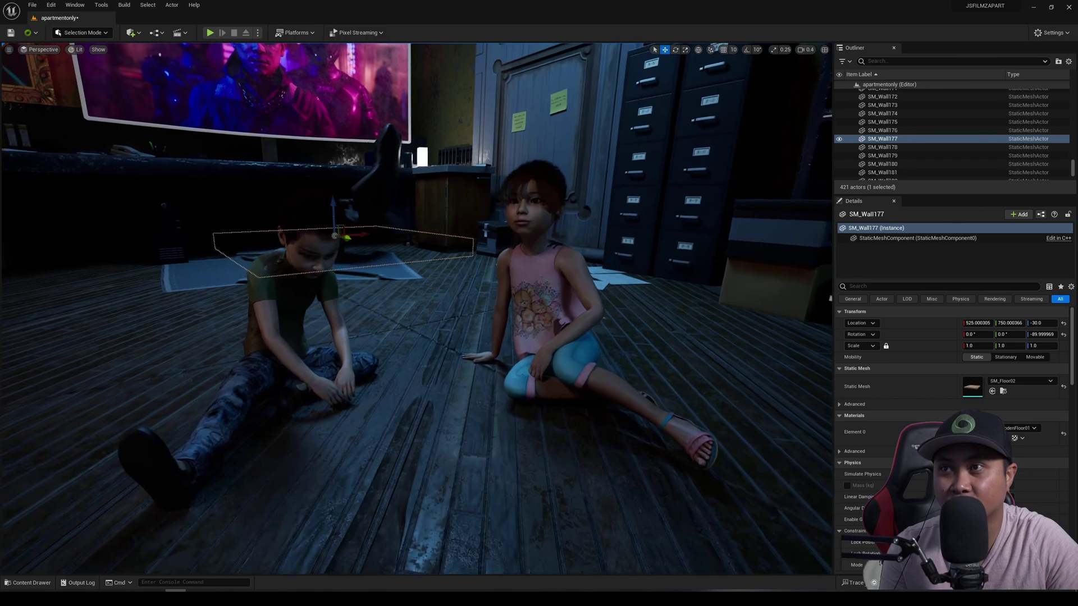
Step: Select the seated girl's skeletal mesh and examine both children from close up and from farther away
right_click(529, 381)
click(529, 381)
right_drag(529, 381, 561, 354)
right_drag(498, 397, 506, 424)
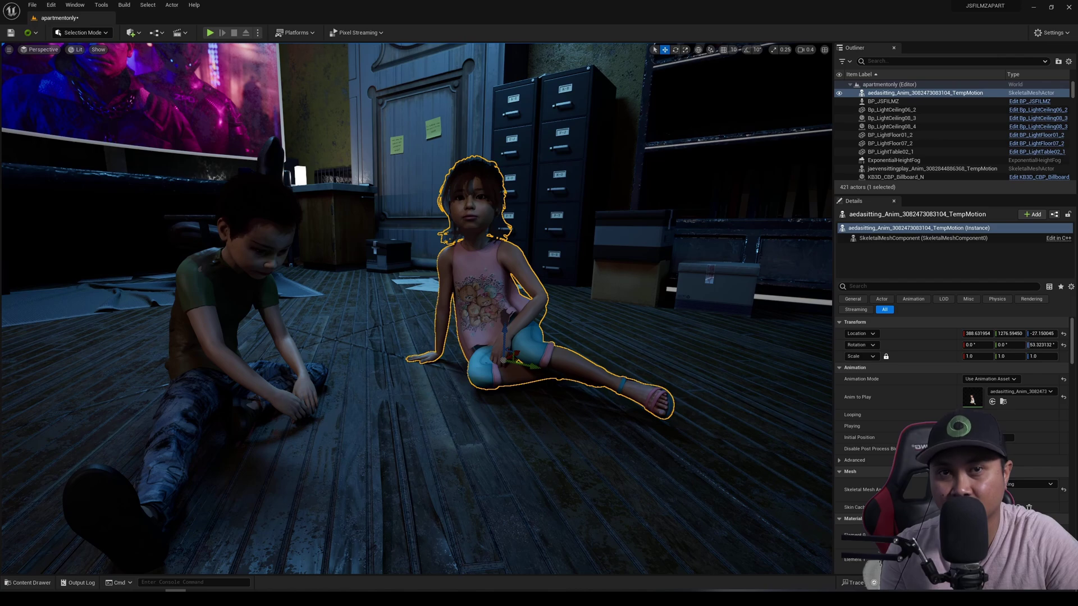
right_drag(507, 424, 474, 422)
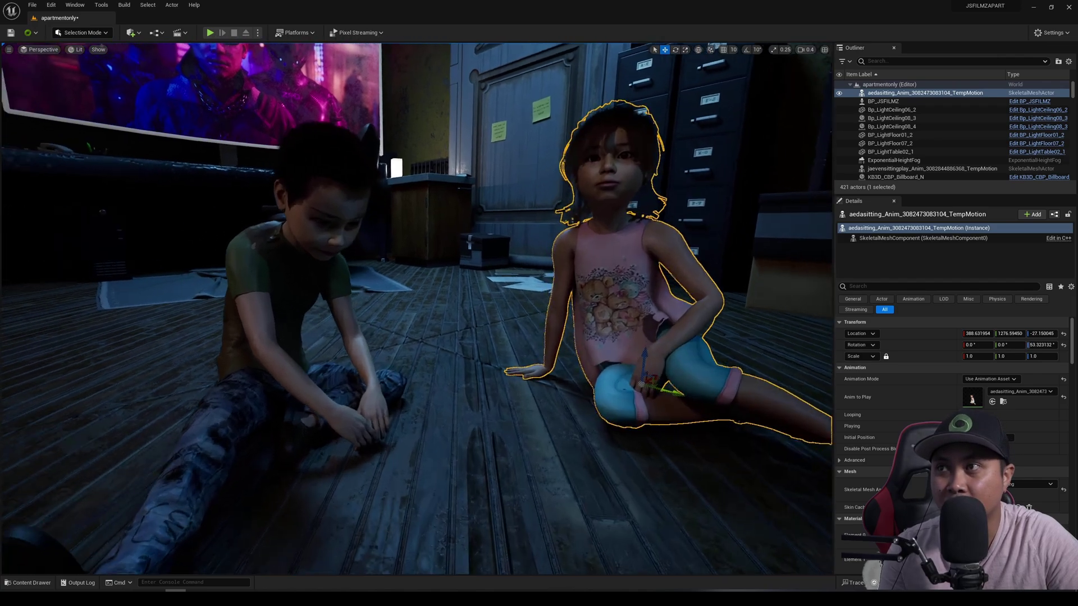
right_drag(522, 368, 499, 314)
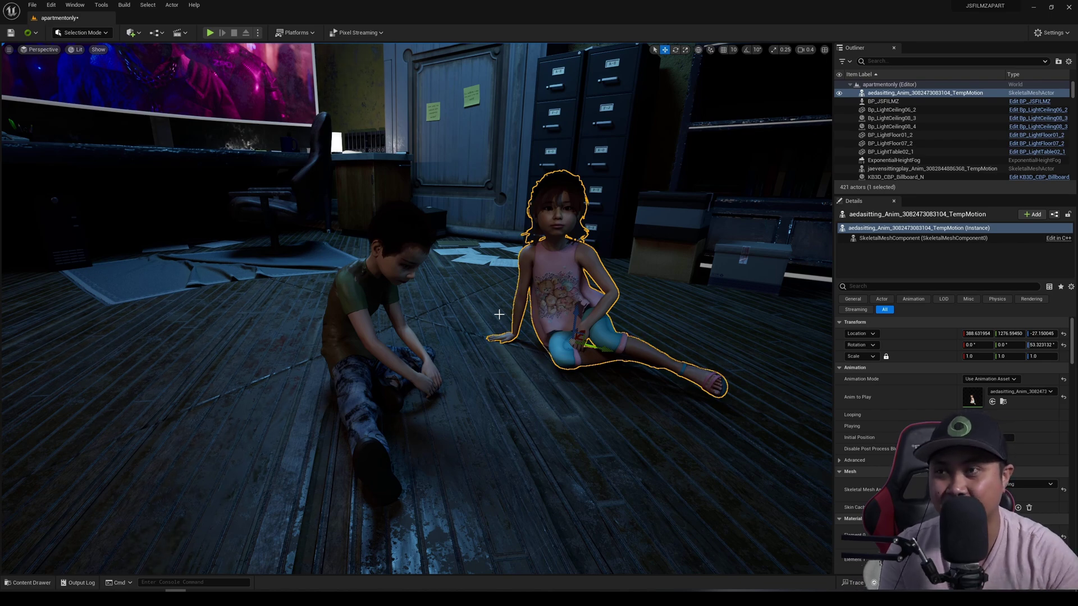
right_drag(548, 441, 598, 453)
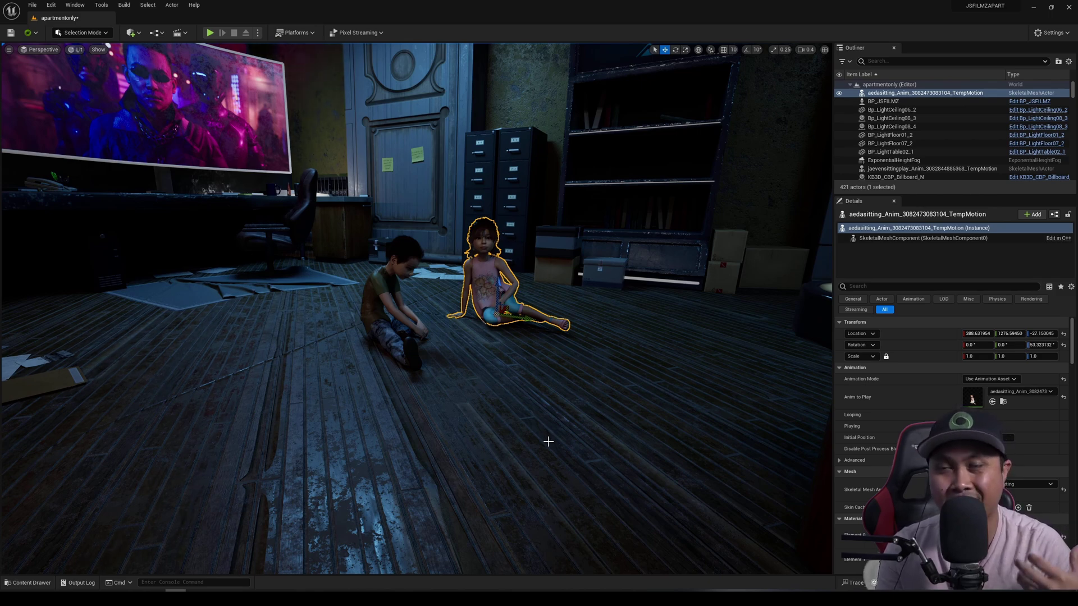
Step: Inspect the surroundings of the seated children, including the coffee table, desk and wall screen
right_drag(564, 416, 432, 368)
key(w)
right_drag(539, 393, 646, 435)
key(s)
key(d)
key(q)
mouse_move(539, 449)
right_down()
mouse_move(584, 449)
mouse_move(547, 449)
right_up()
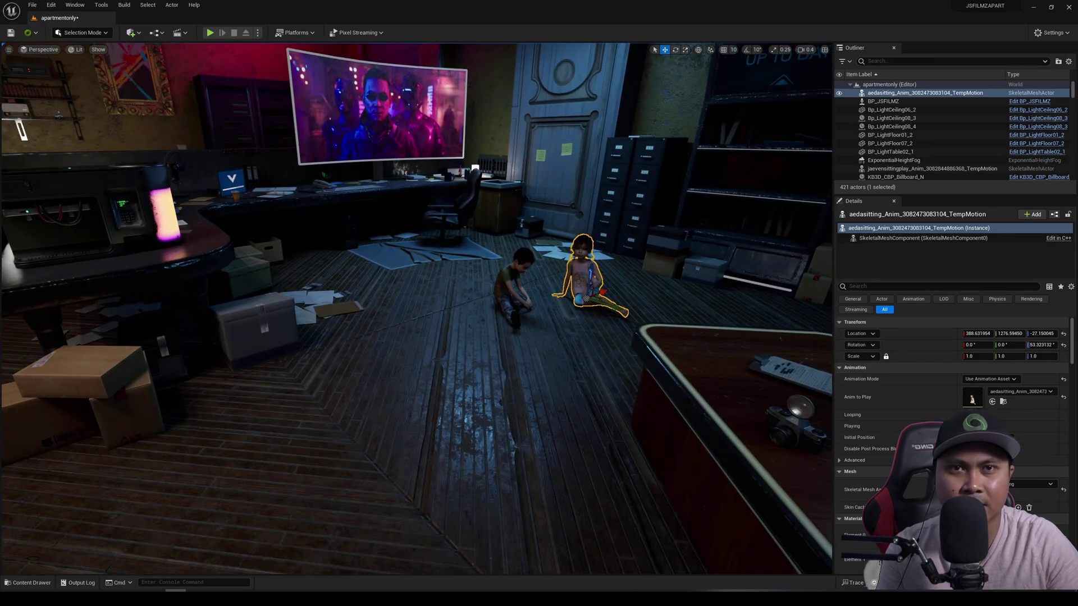
right_drag(360, 234, 393, 214)
key(w)
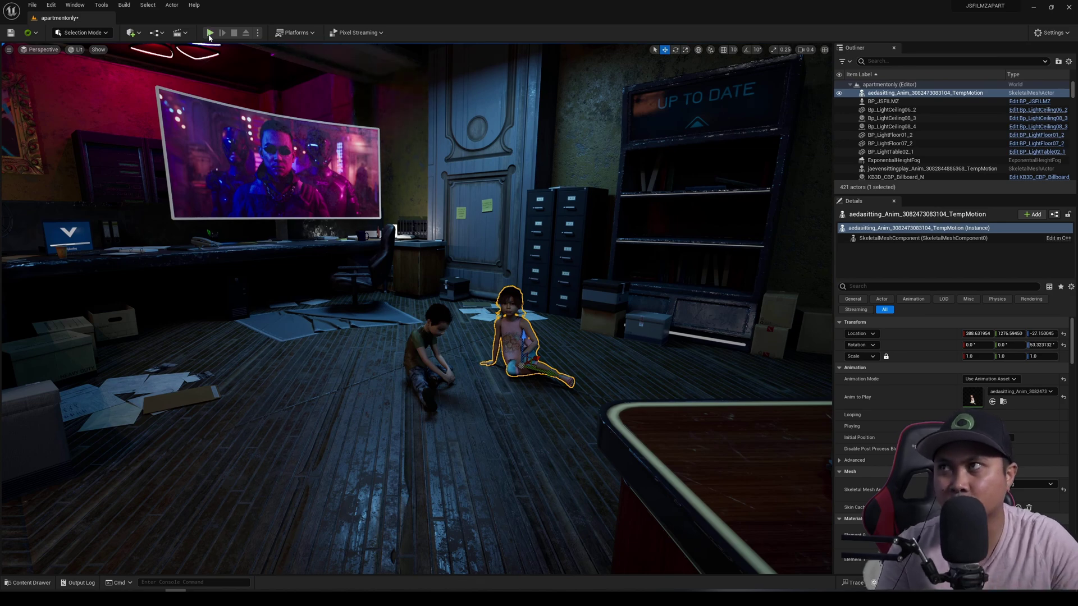
Step: Play the level in full screen and walk the player character to the bald man in the leather jacket
key(alt+p)
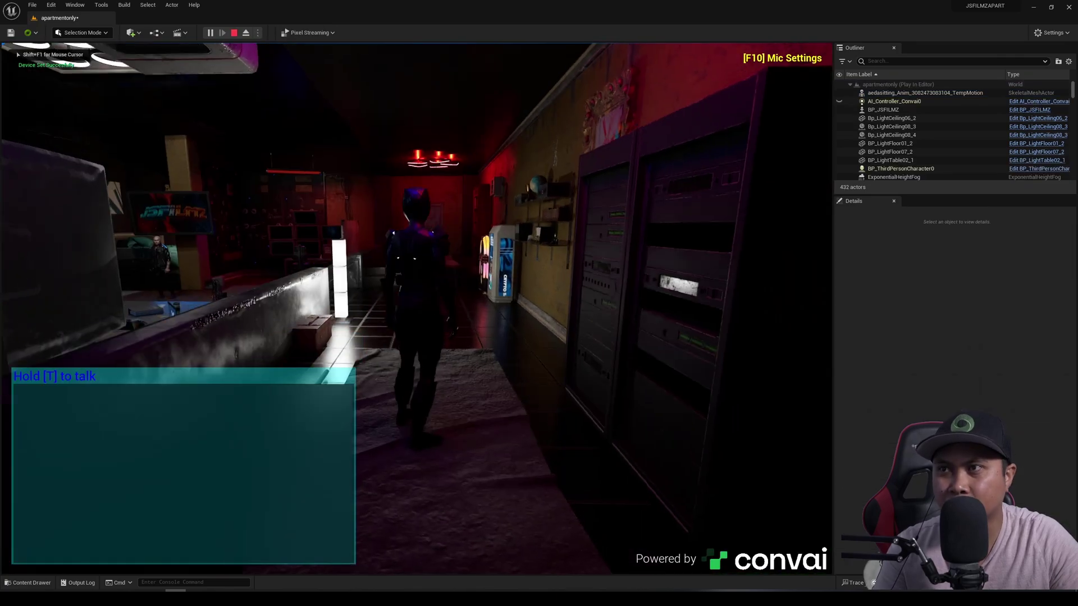
key(F11)
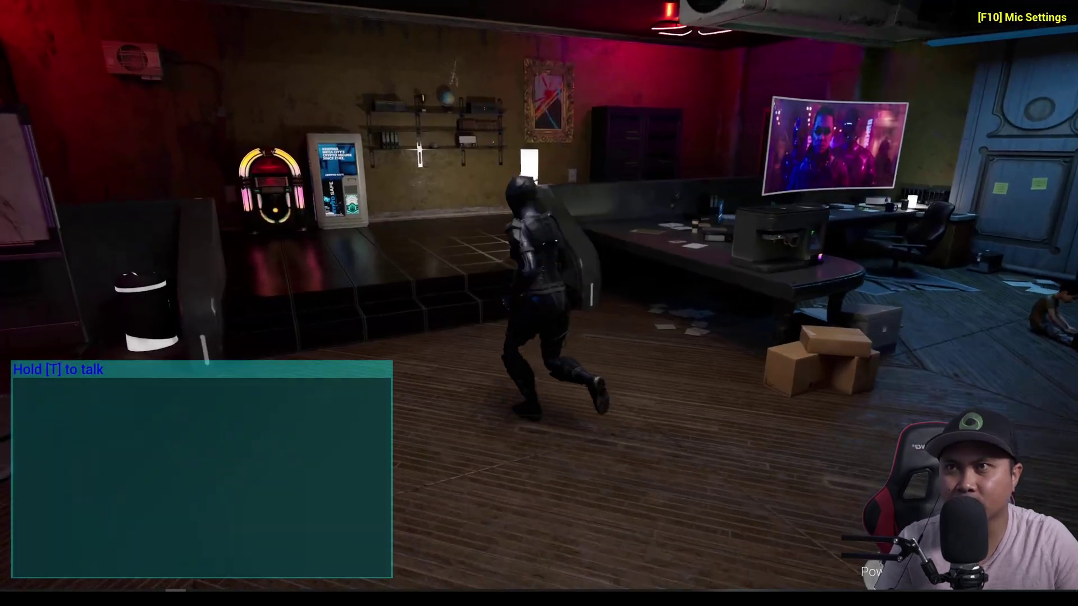
key(w)
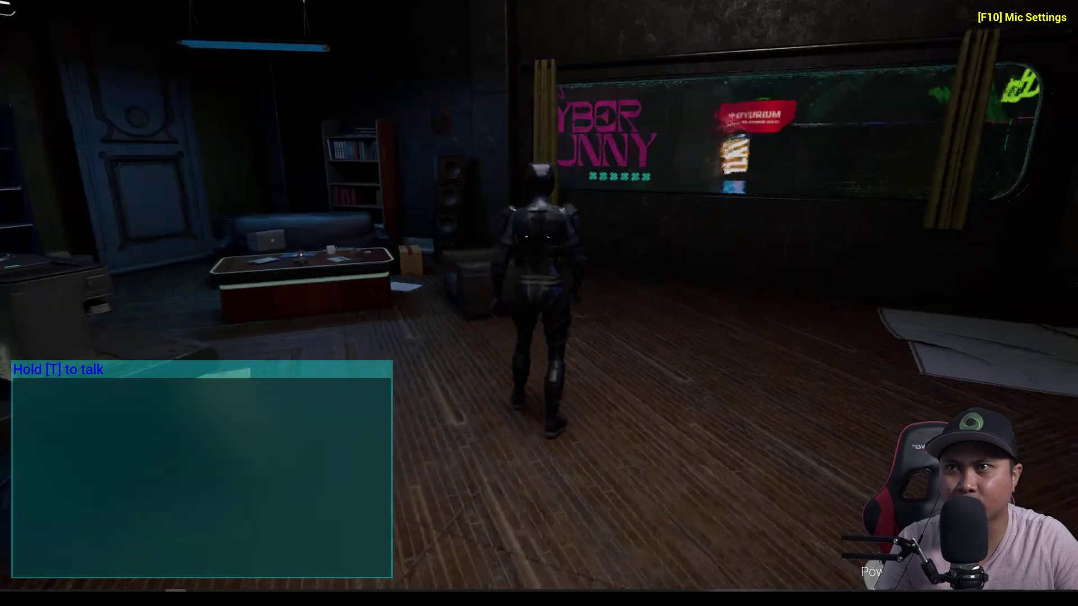
key(w)
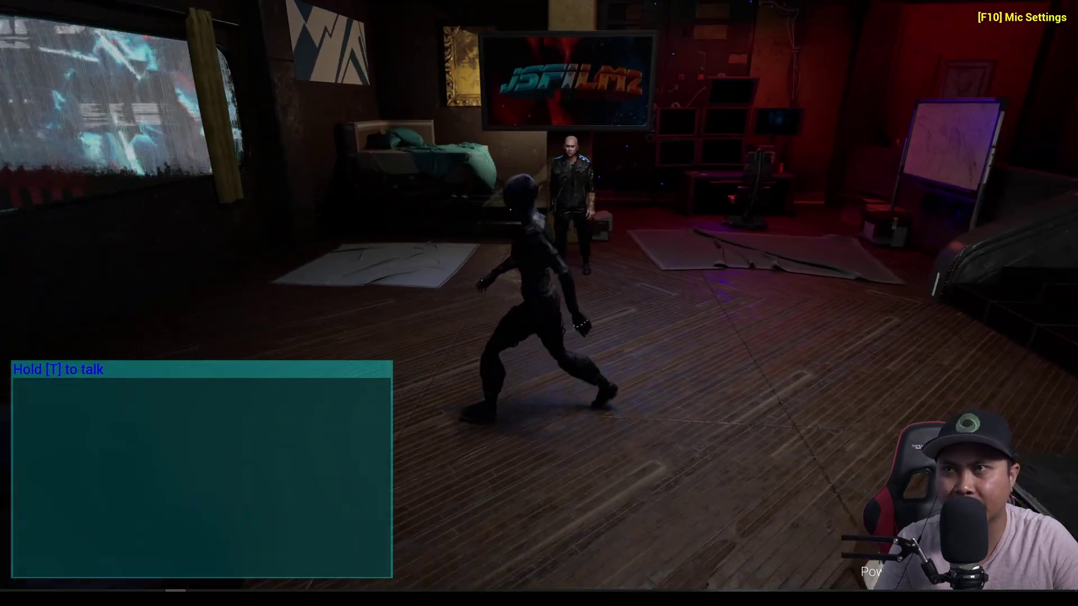
key(w)
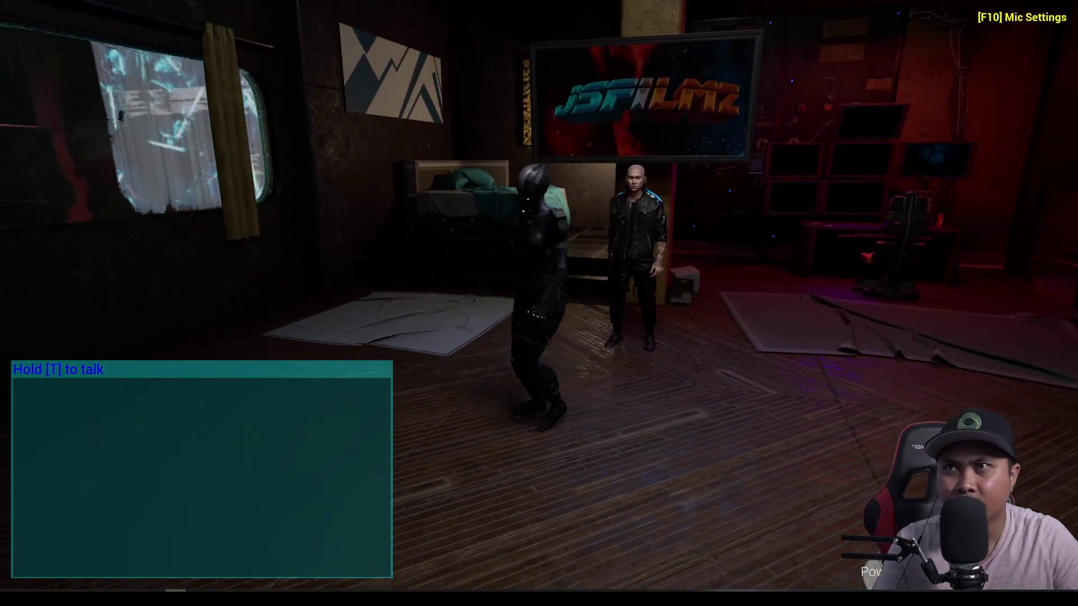
key(s)
key(w)
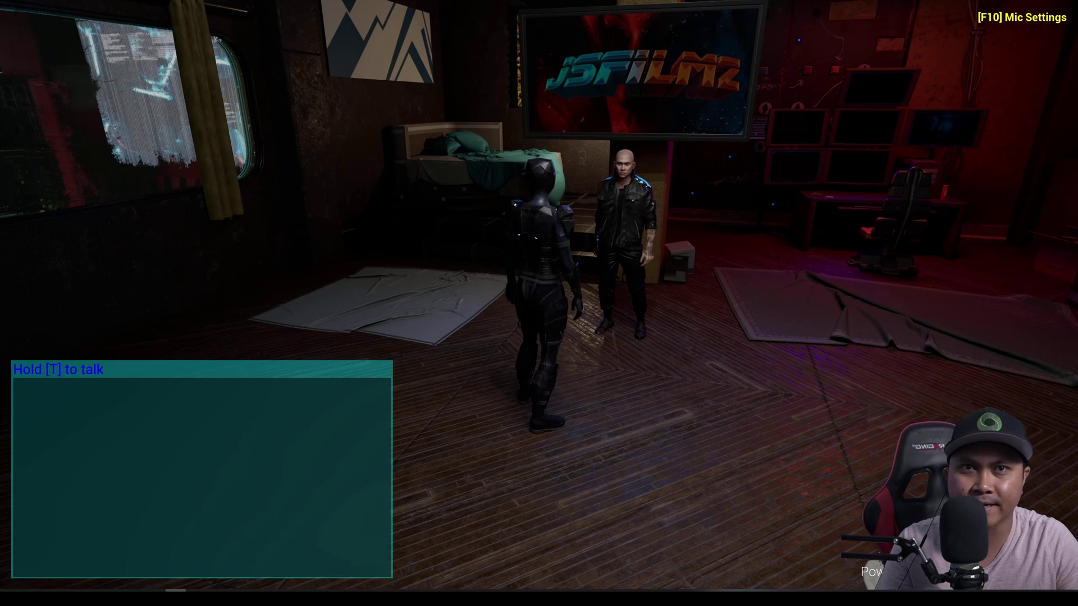
Step: Ask the bald character by voice why he created this place, how many kids he has and when his wife's birthday is
key(t)
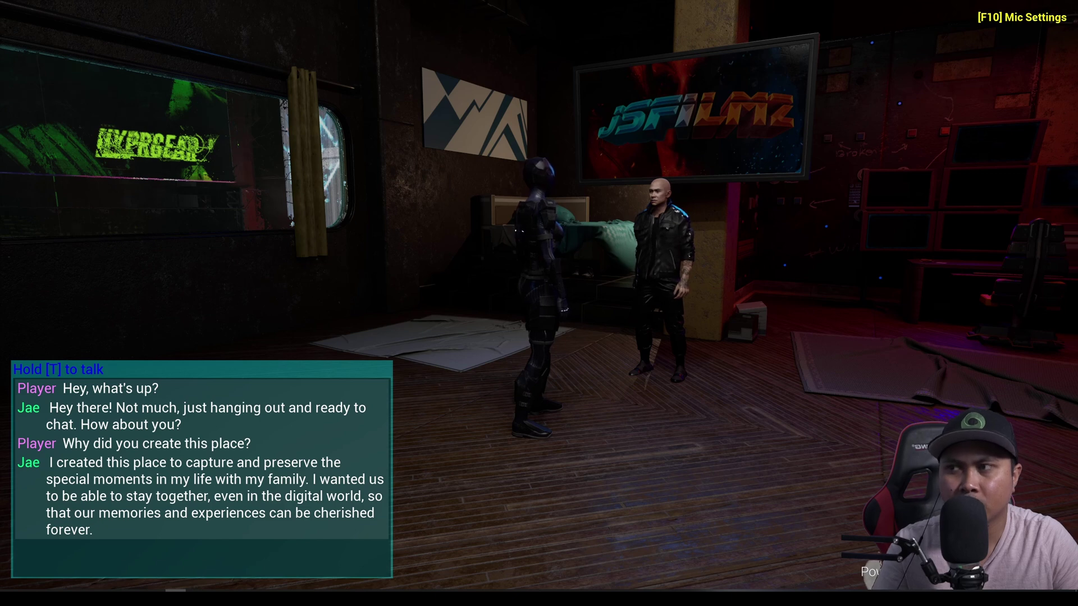
key(t)
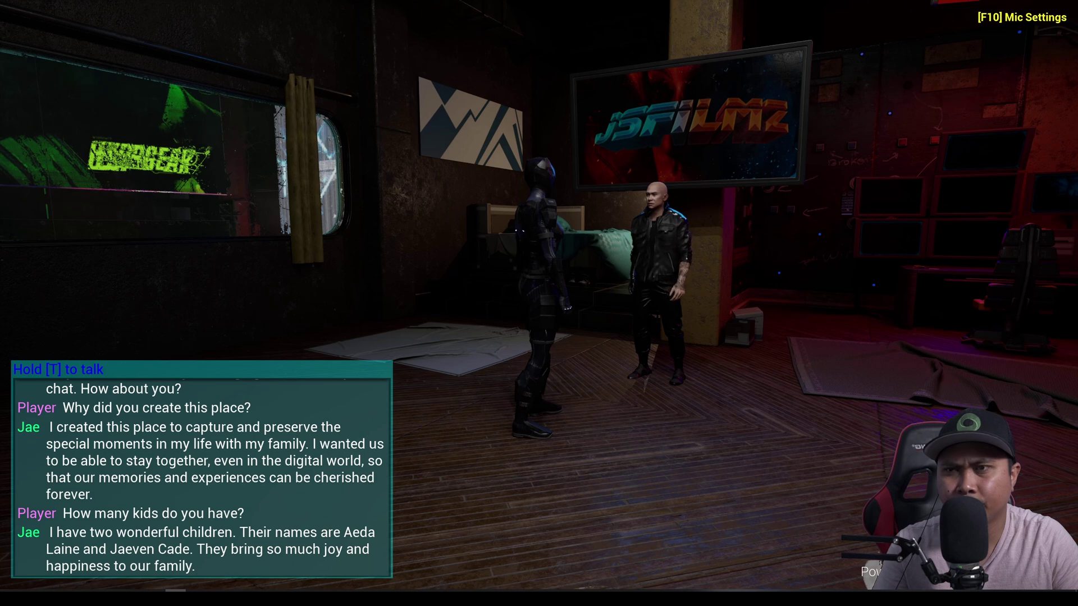
key(t)
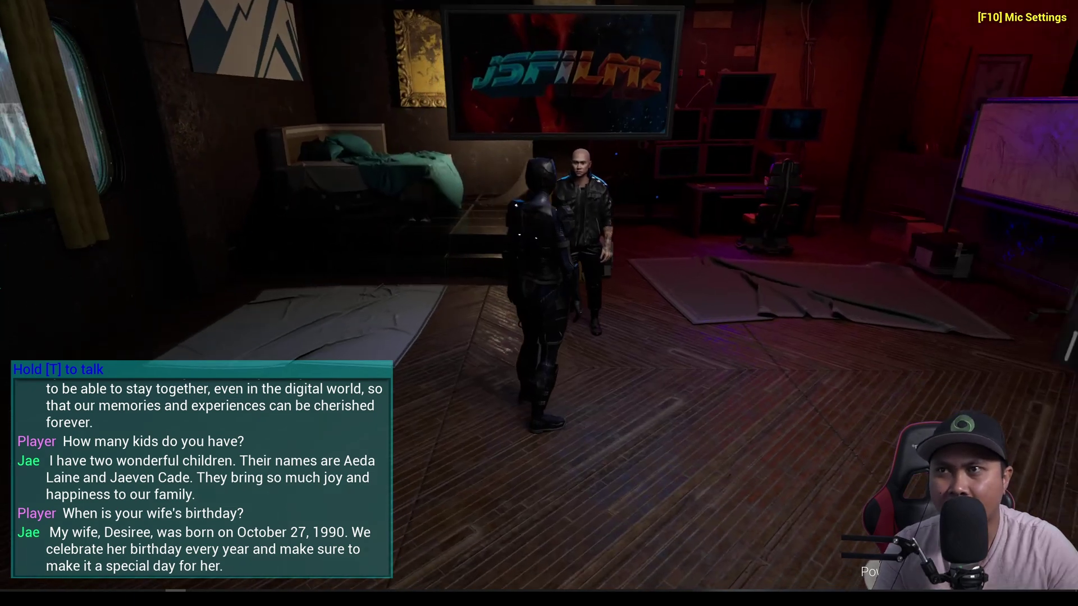
Step: Walk the player character away from the bald man and across the room towards the seated children
key(s)
key(w)
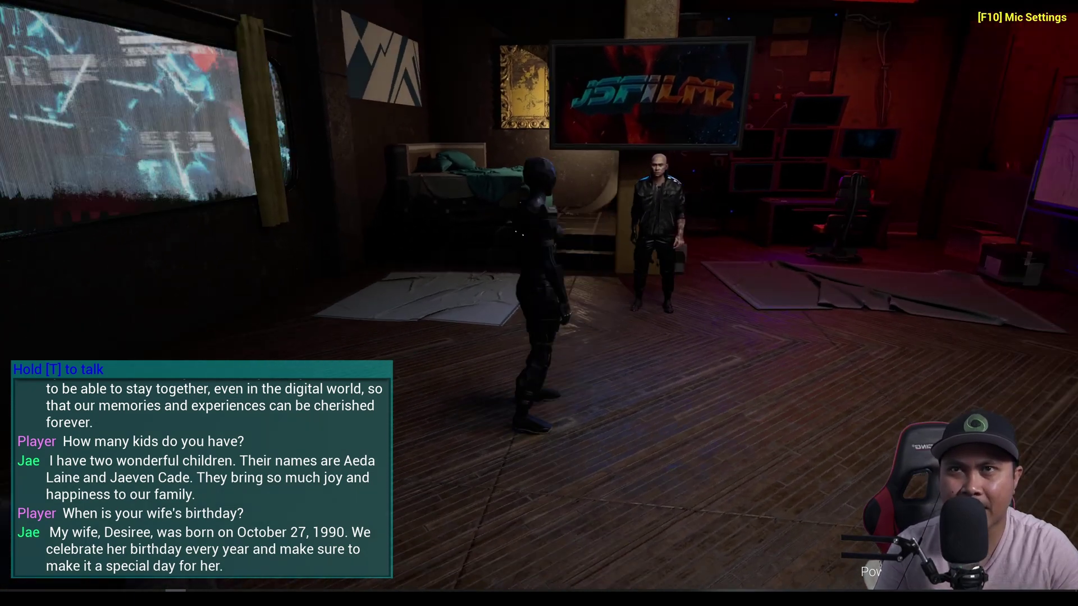
key(w)
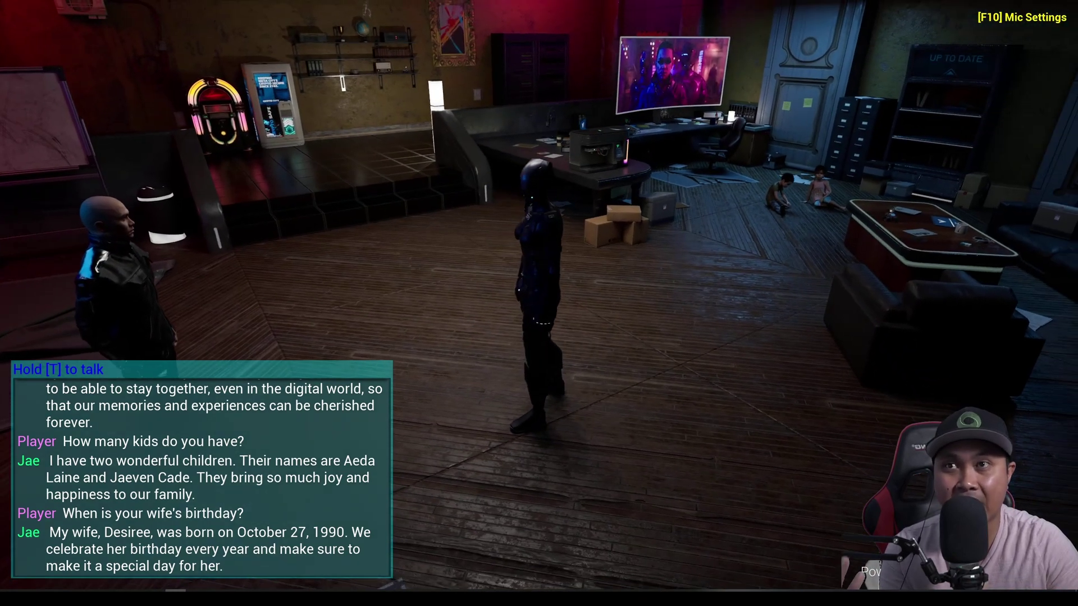
key(w)
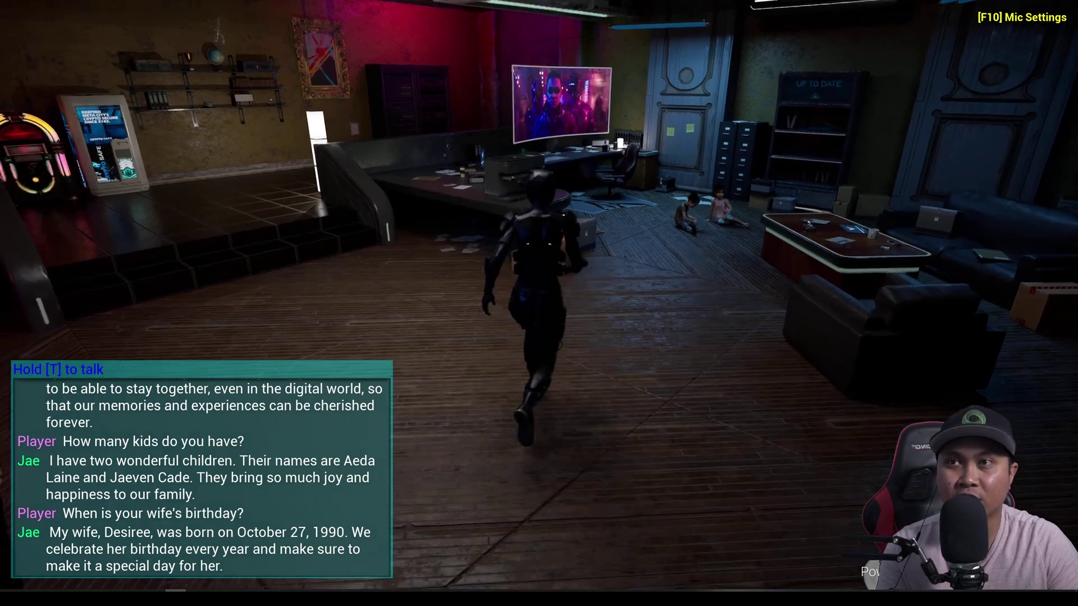
key(d)
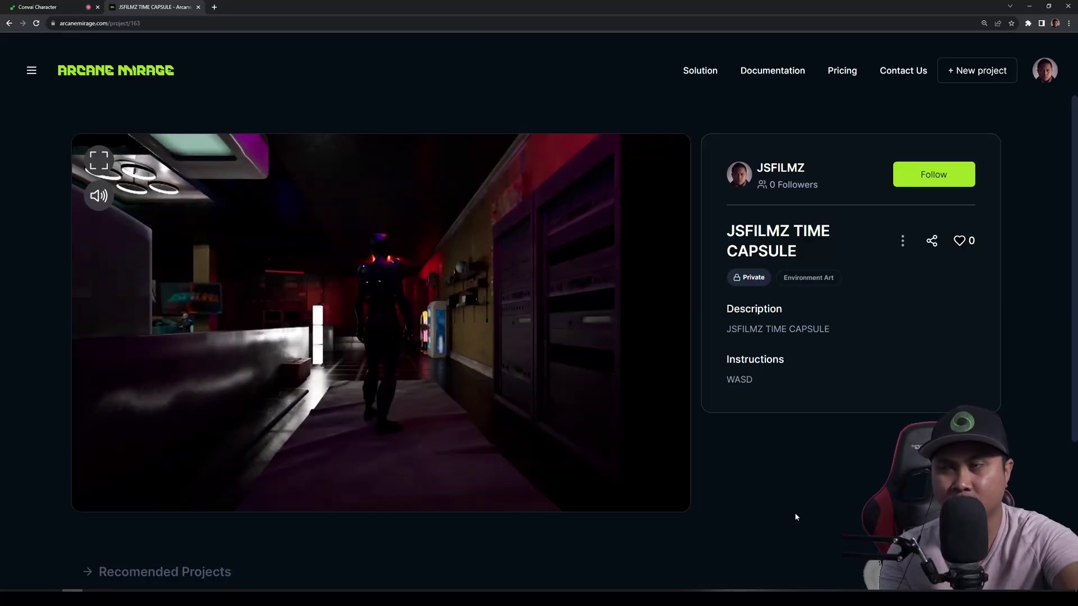
Step: Switch to the JSFILMZ TIME CAPSULE project on Arcane Mirage and walk the streamed character from the entrance into the living area
click(680, 493)
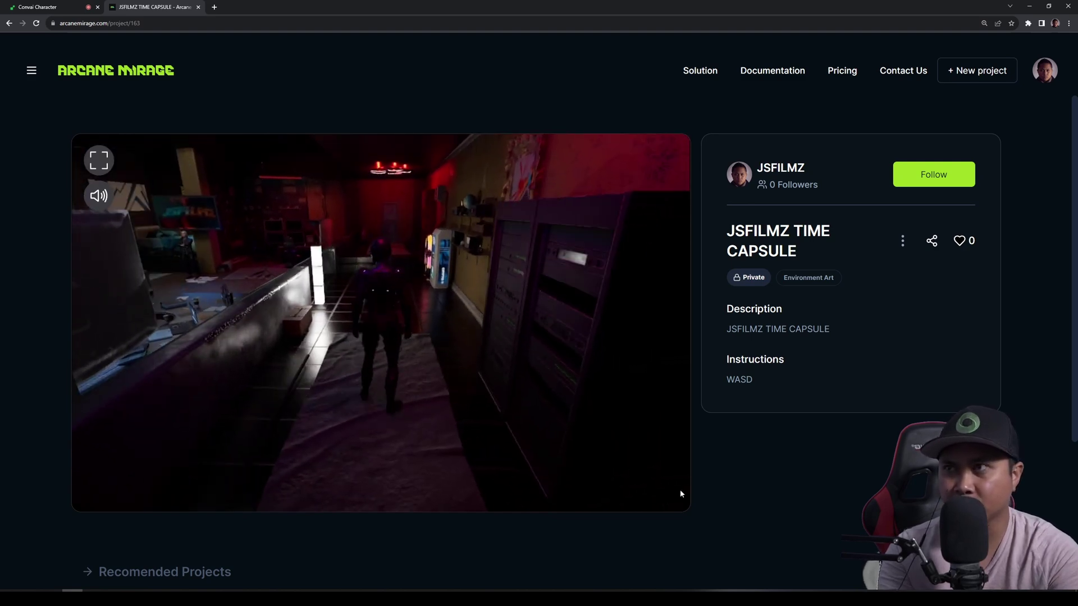
key(w)
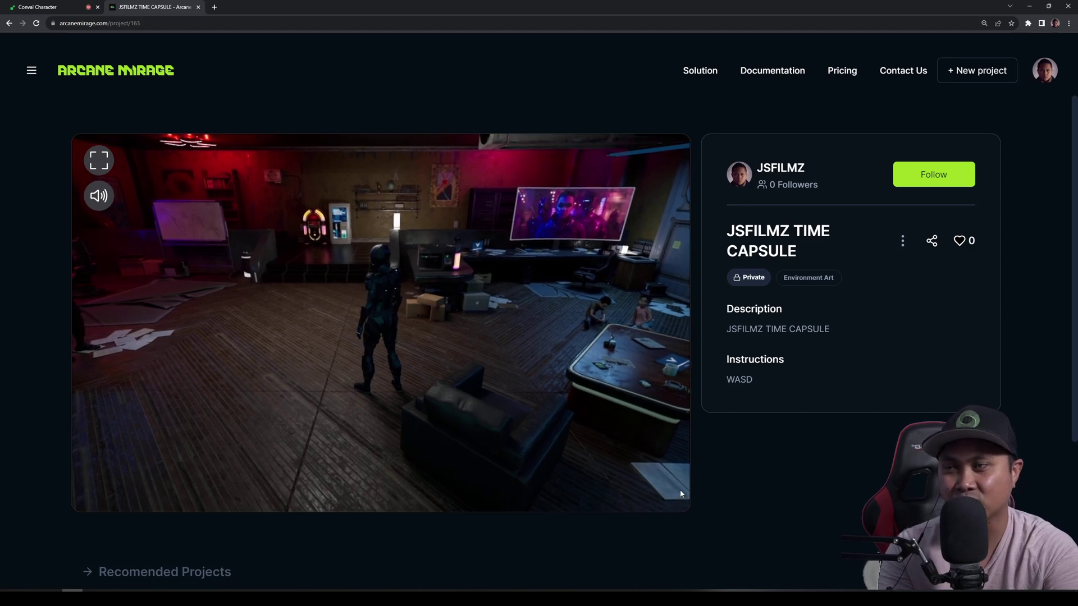
key(Left)
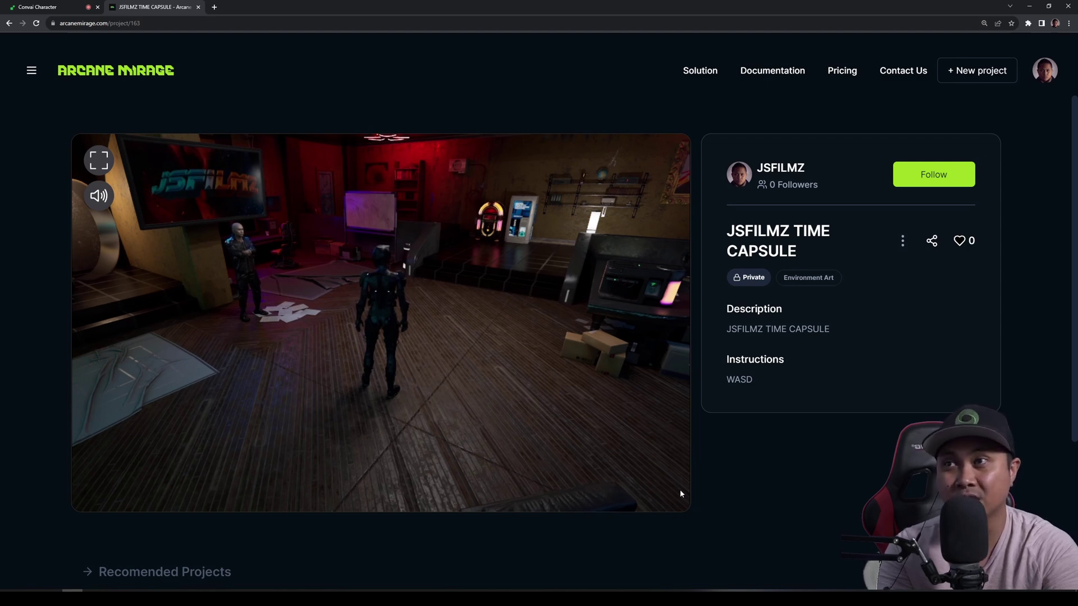
Step: Test the streamed character's movement in all directions on the open floor near the bald man
key(w)
key(d)
key(s)
key(a)
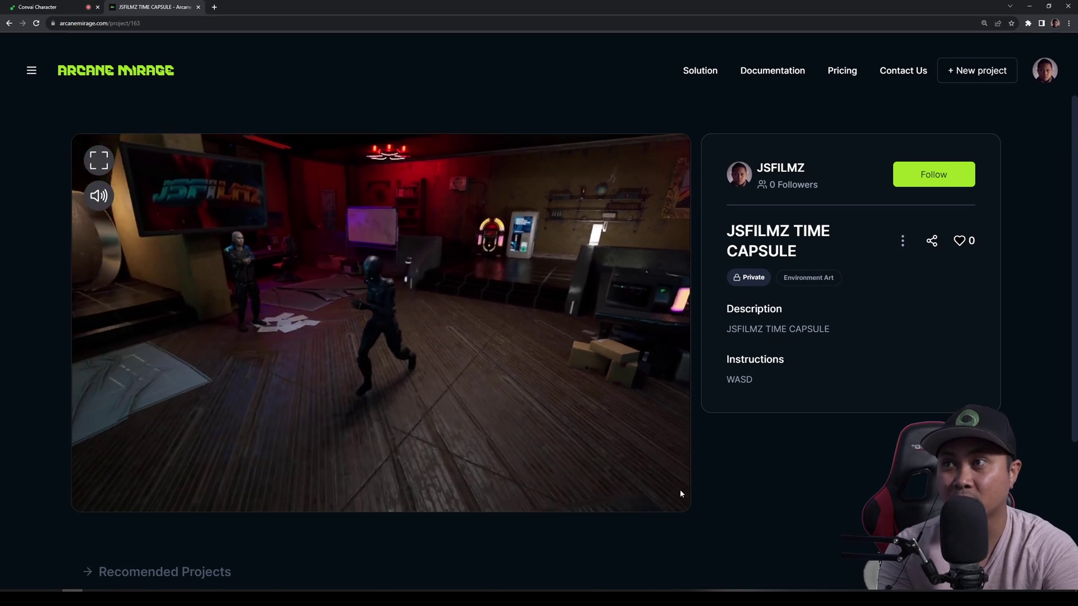
key(a)
key(d)
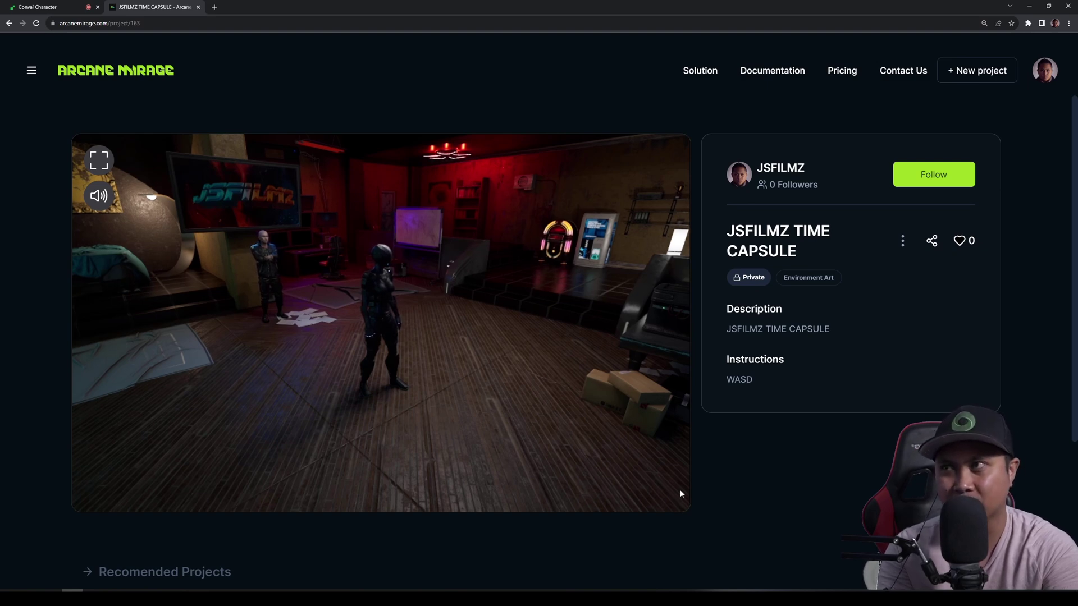
key(a)
key(w)
key(a)
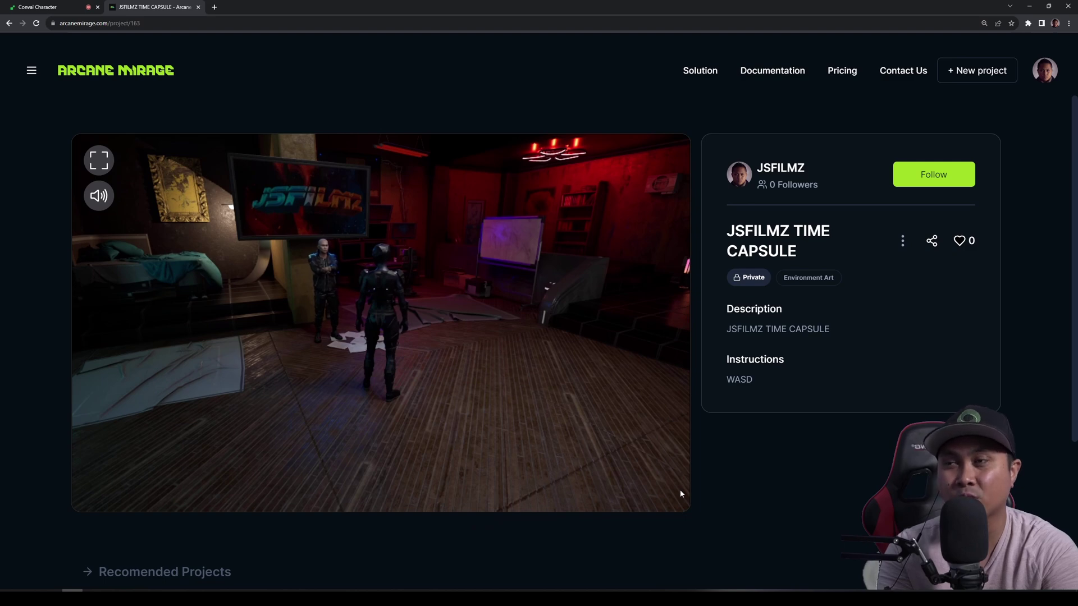
key(d)
key(d)
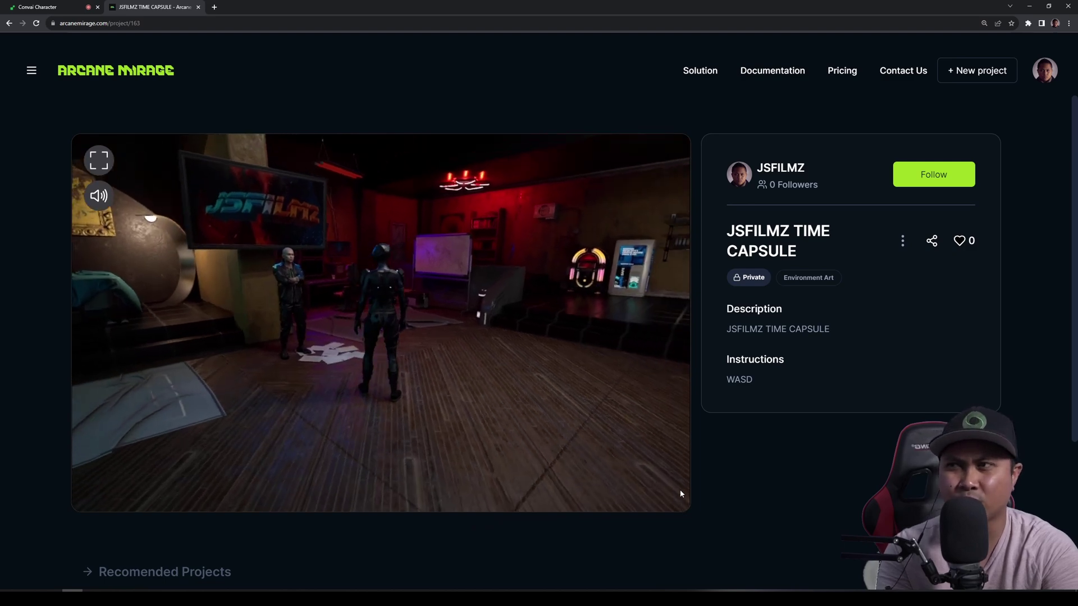
Step: View the streamed apartment from the bald man's corner round to the desk and the seated children
key(d)
key(d)
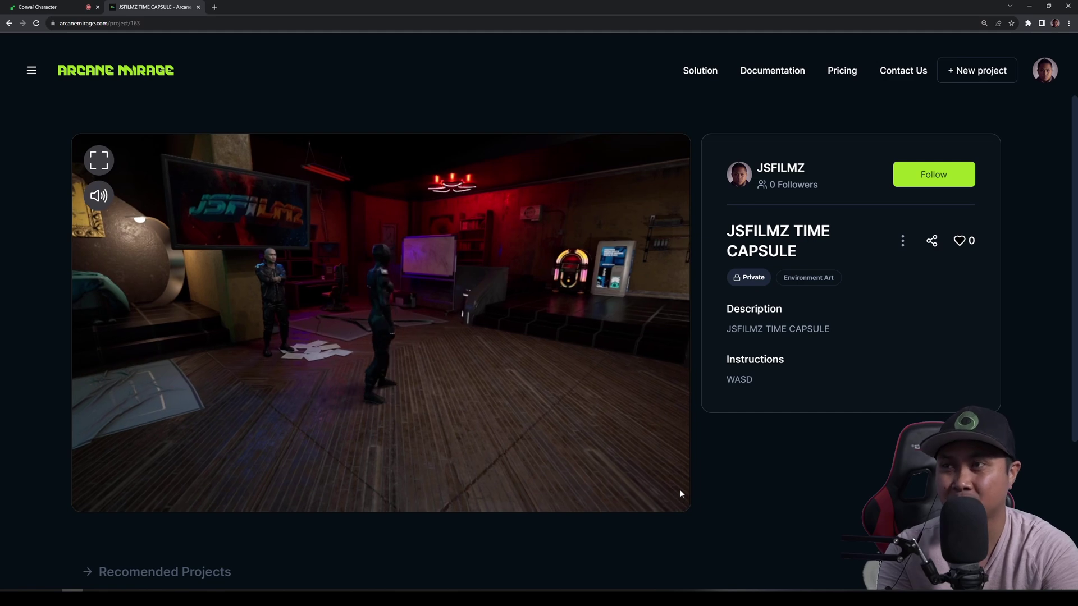
key(d)
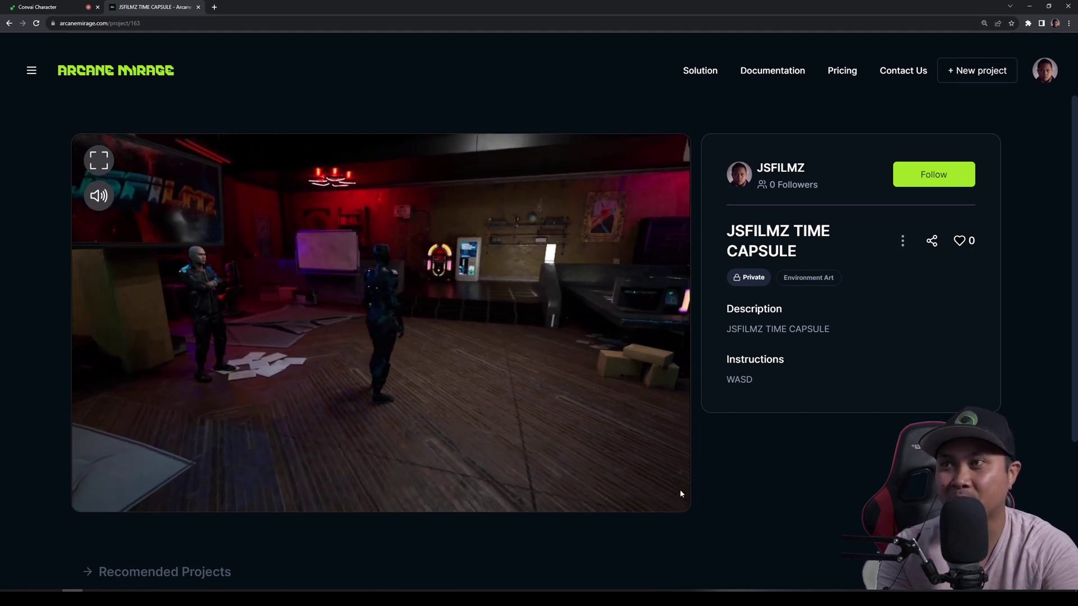
key(d)
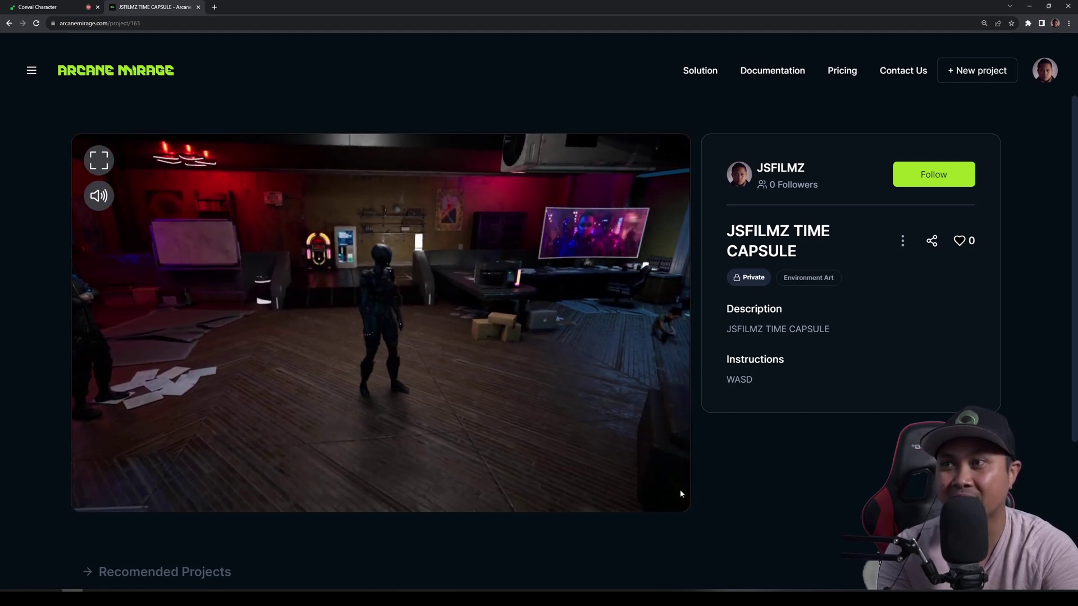
key(d)
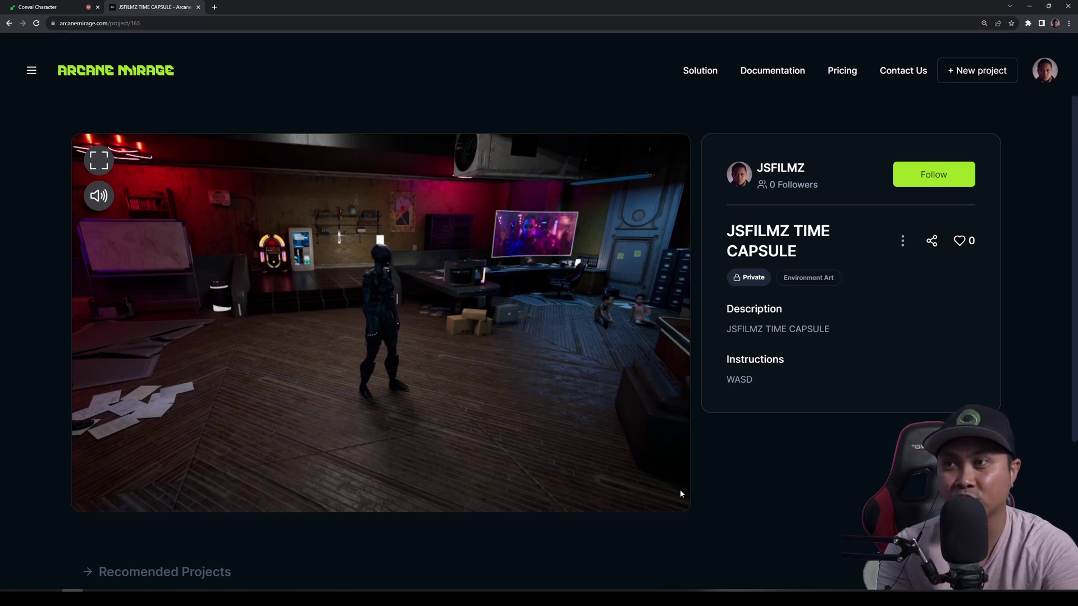
key(a)
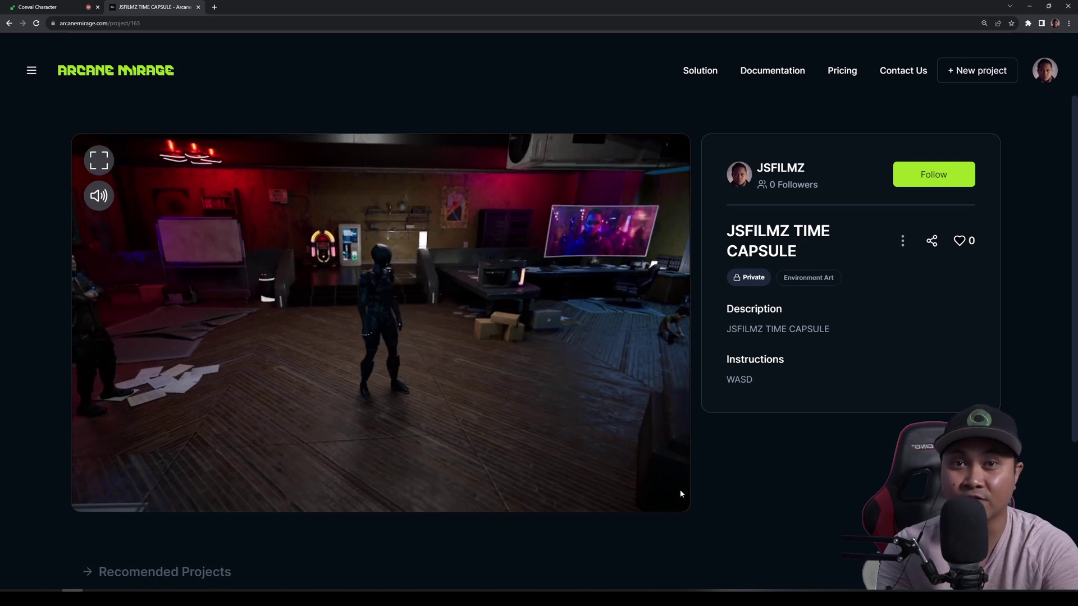